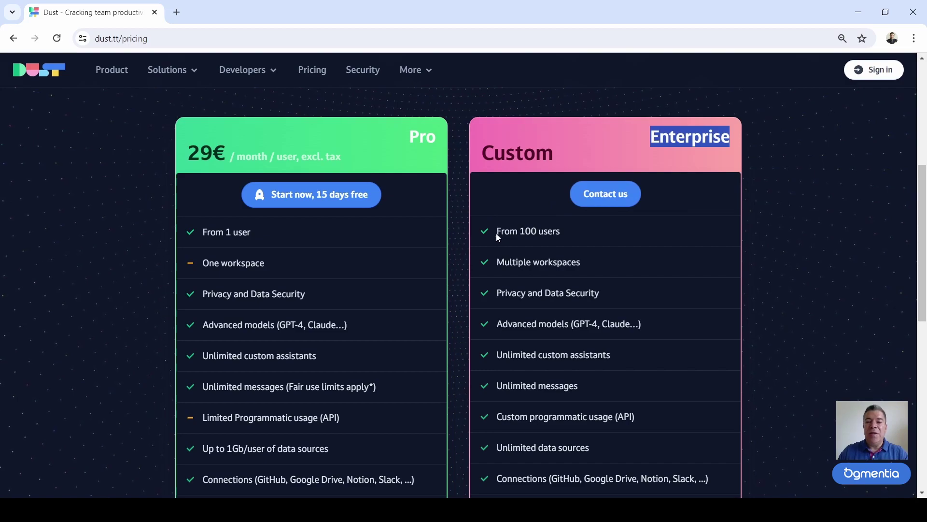
# Check the Enterprise plan's minimum users and the Pro plan's price and minimum users, and start the 15-day free Pro trial
pyautogui.moveTo(497, 233); pyautogui.dragTo(744, 210)
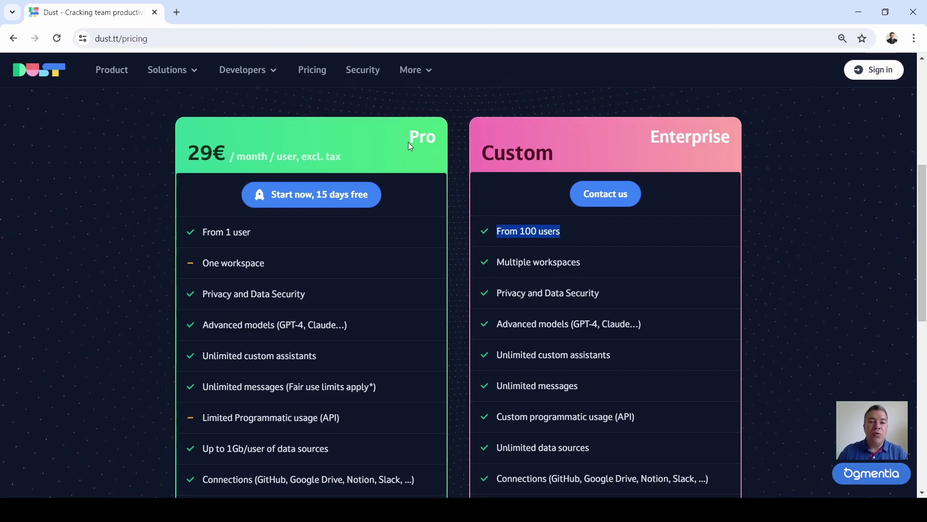
pyautogui.tripleClick(438, 142)
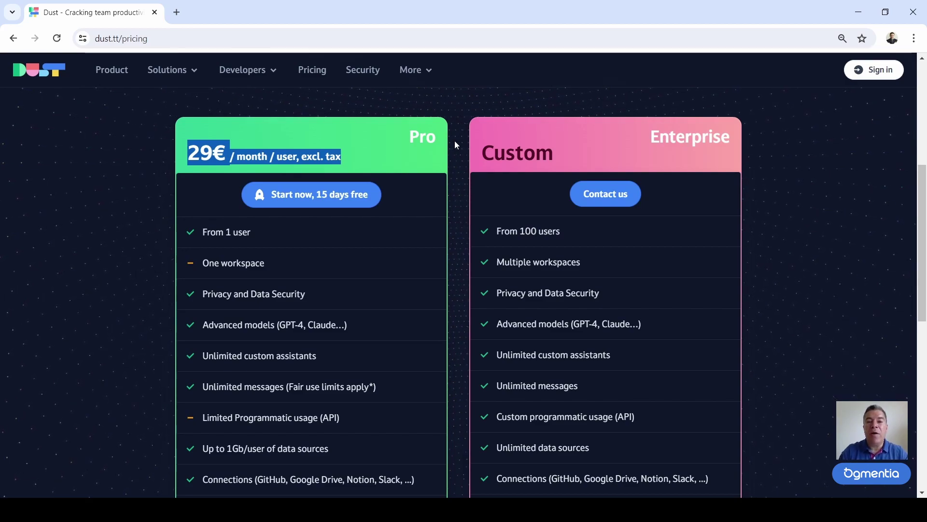
pyautogui.moveTo(203, 234); pyautogui.dragTo(251, 236)
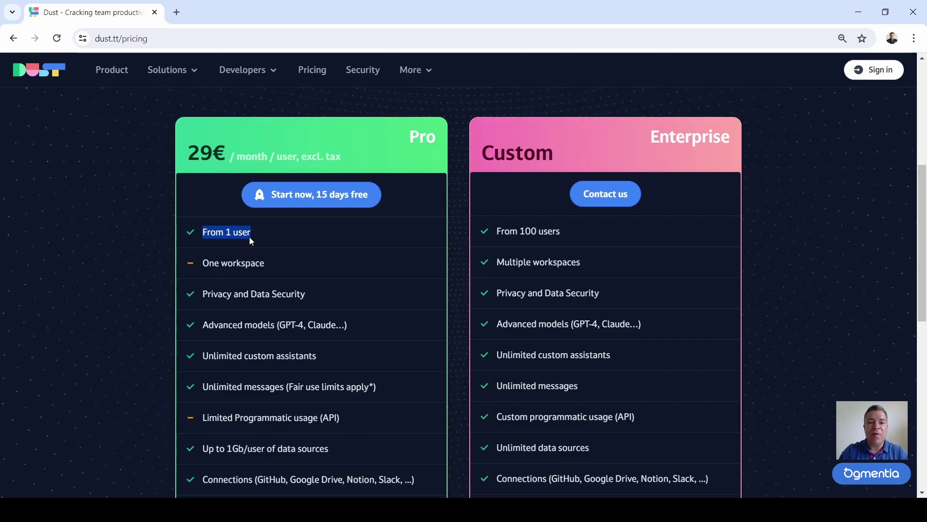
pyautogui.click(430, 197)
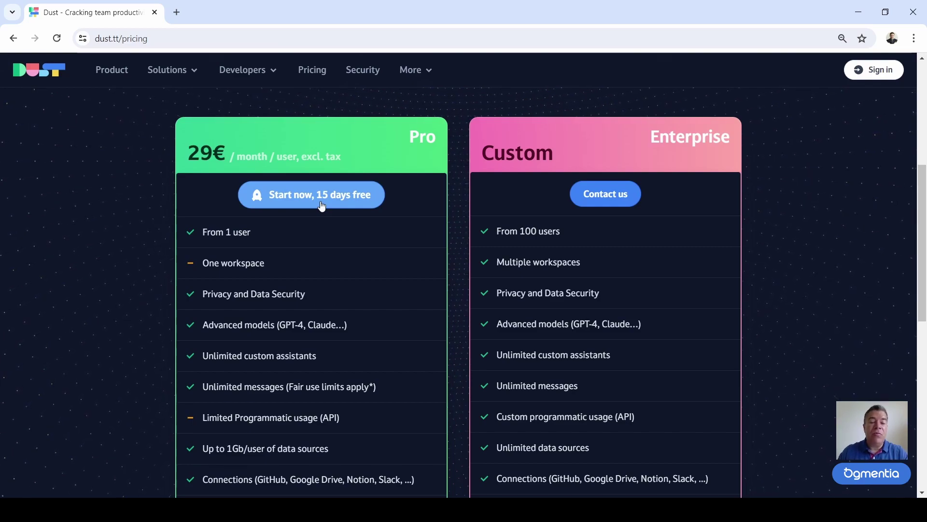
pyautogui.click(345, 202)
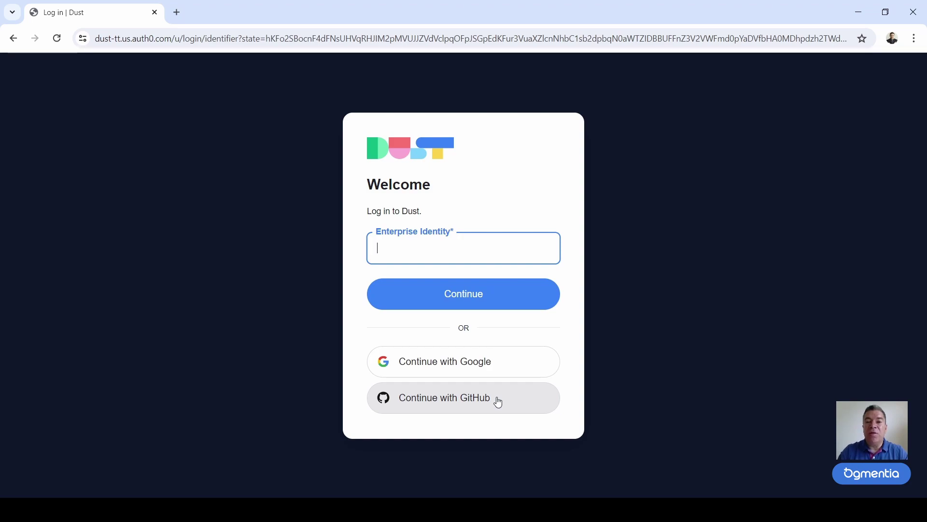
# Open GitHub's account creation page from the Dust login, and return to the Dust login page
pyautogui.click(453, 401)
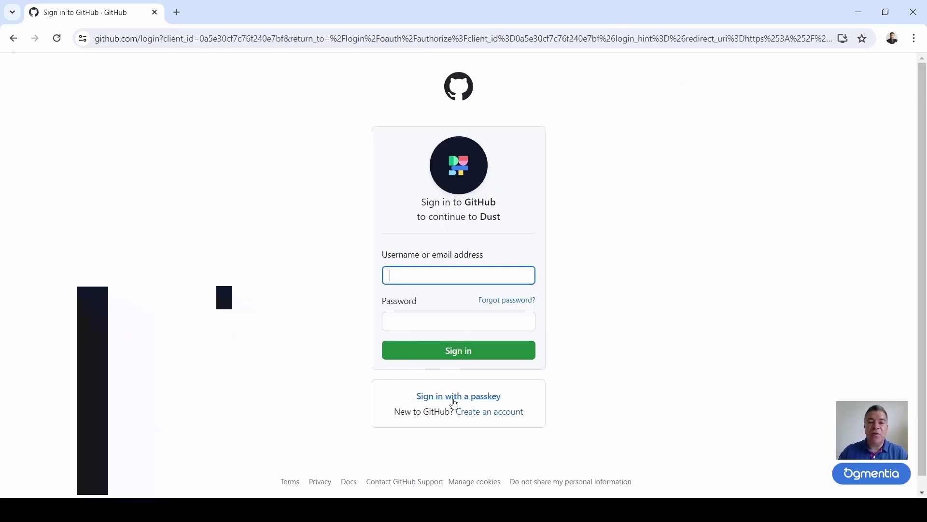
pyautogui.click(497, 414)
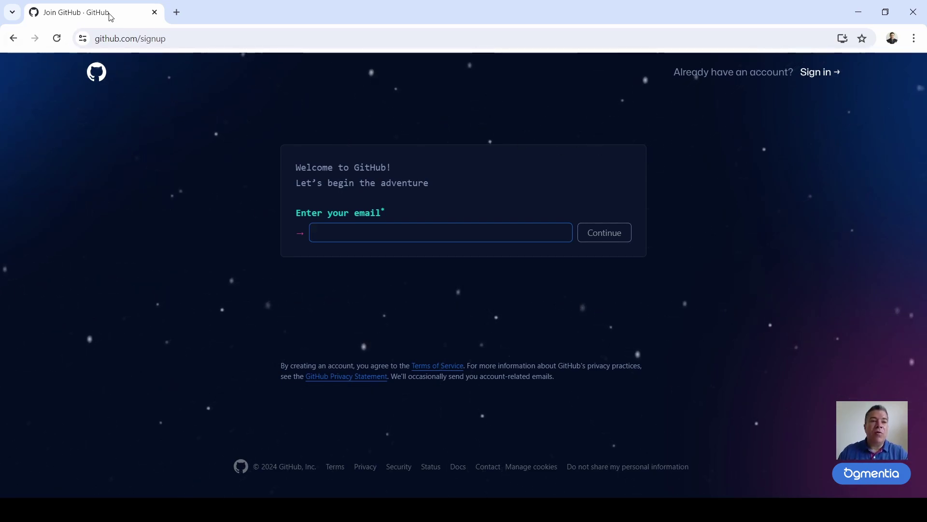
pyautogui.click(12, 38)
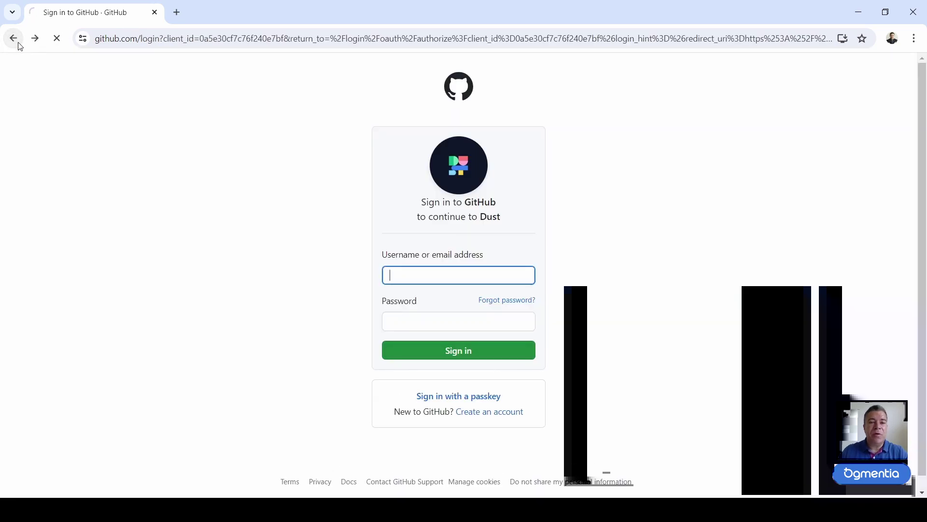
pyautogui.click(20, 46)
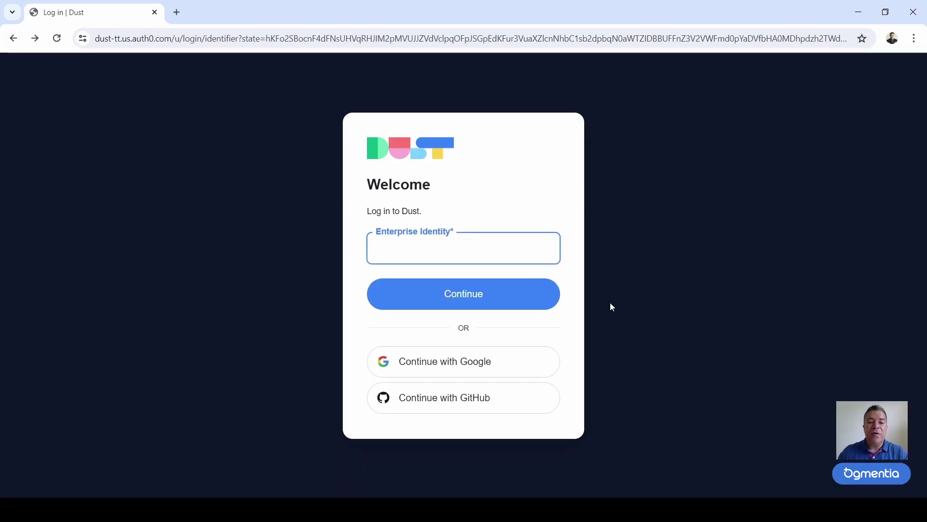
# Sign in to Dust through GitHub with the account's e-mail and password, and authorize dust-tt
pyautogui.click(493, 405)
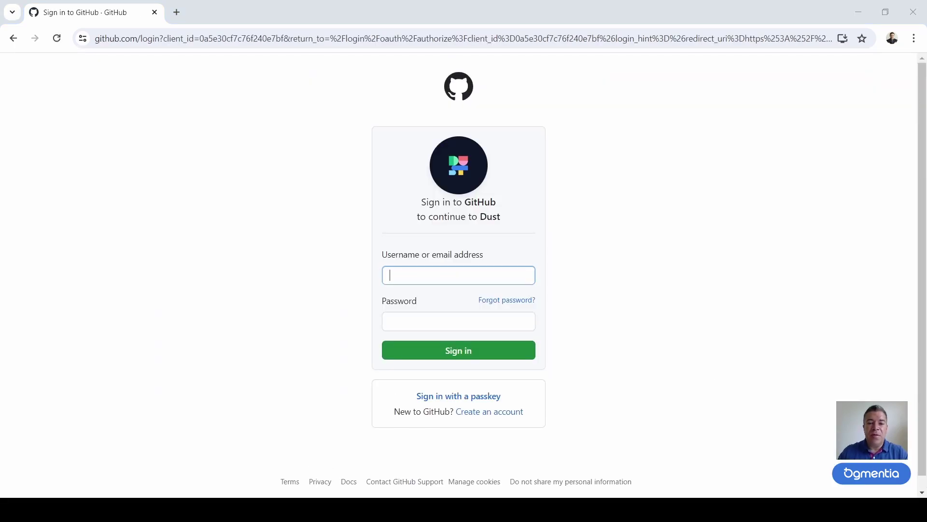
pyautogui.hotkey('ctrl', 'v')
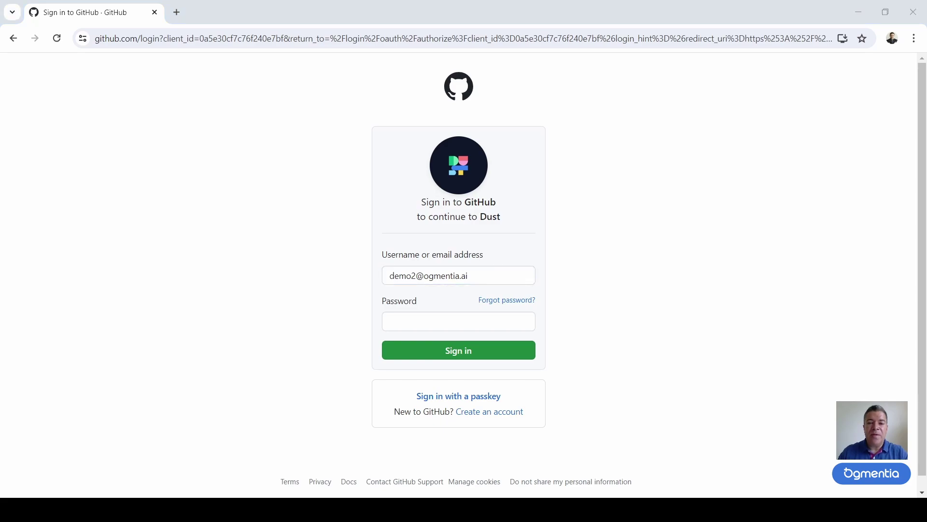
pyautogui.press('Tab')
pyautogui.hotkey('ctrl', 'v')
pyautogui.click(466, 356)
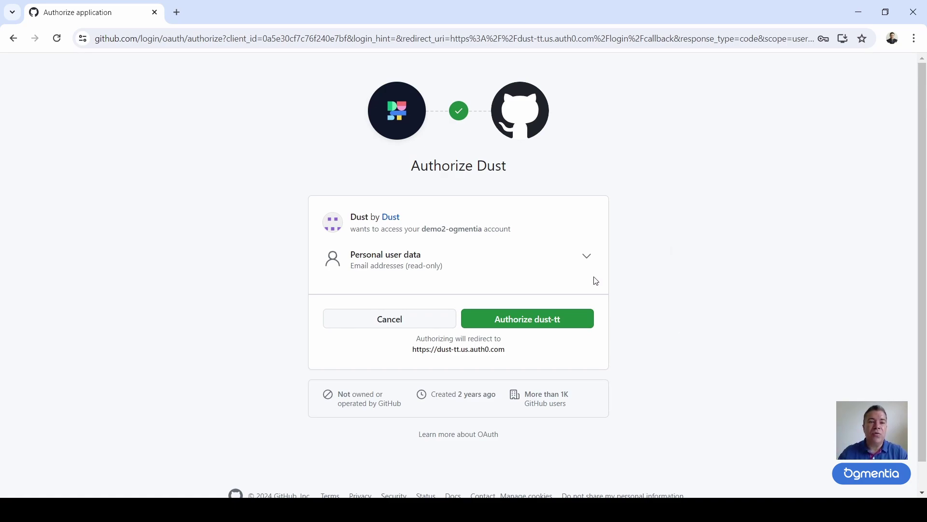
pyautogui.click(576, 324)
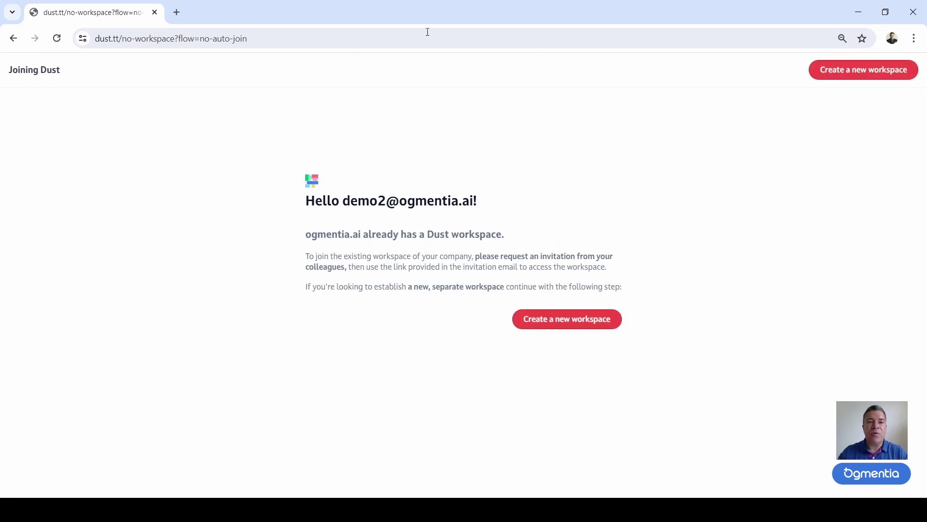
# Create a new separate workspace and enter the member's first and last name in the welcome form
pyautogui.click(157, 40)
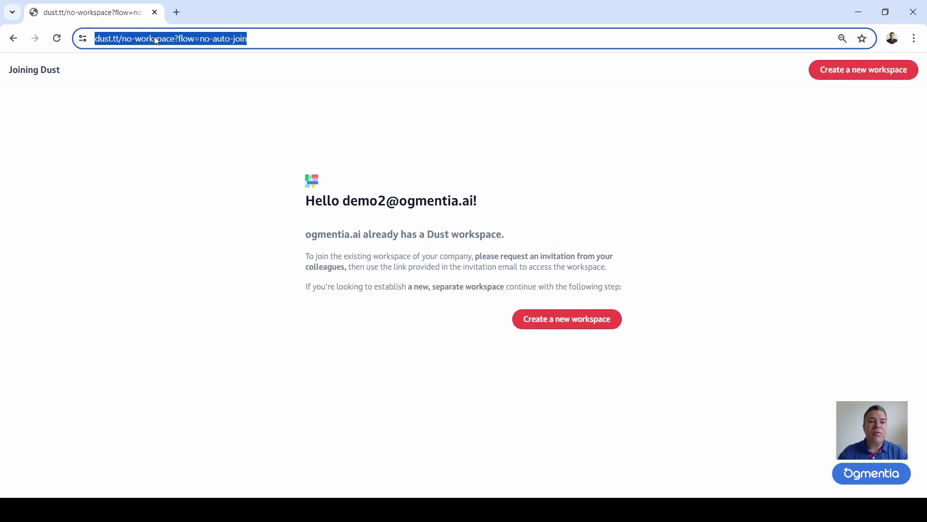
pyautogui.click(579, 319)
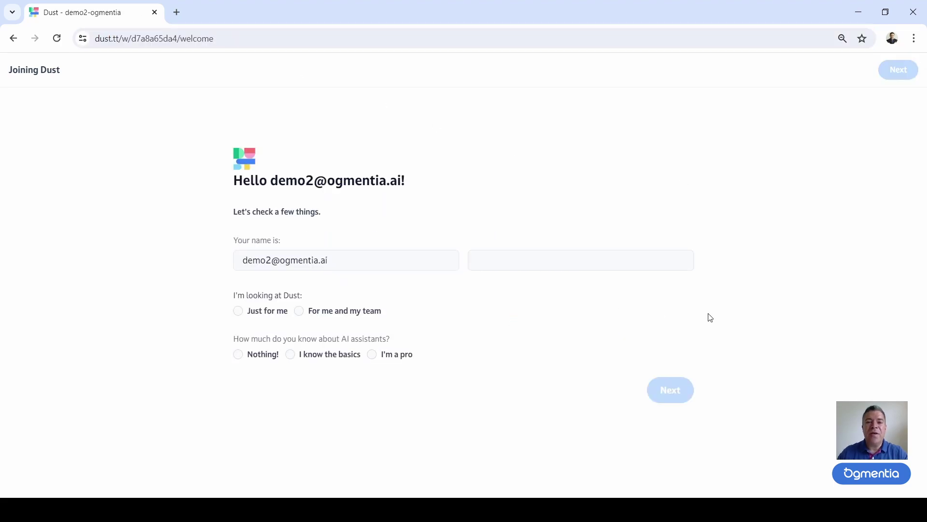
pyautogui.click(336, 259)
pyautogui.hotkey('ctrl', 'a')
pyautogui.write('Enguerrand')
pyautogui.click(489, 261)
pyautogui.click(550, 296)
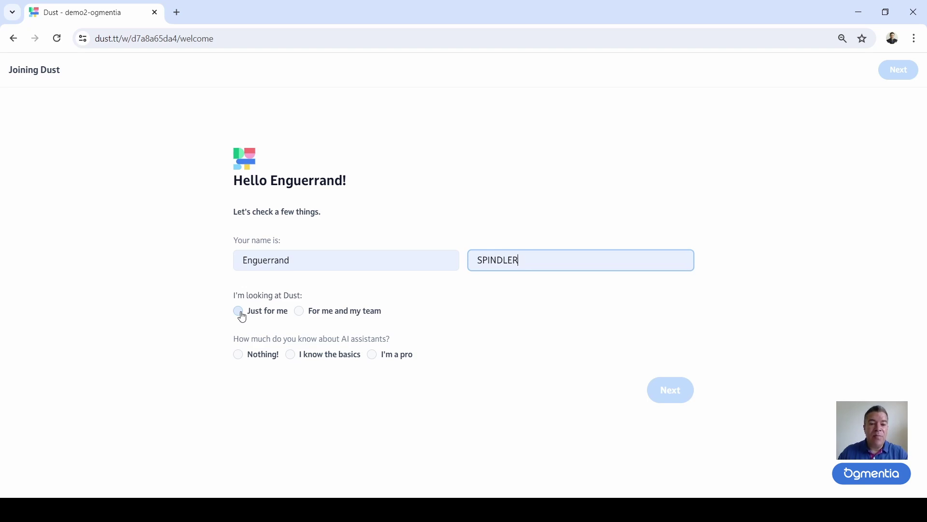
# Set the usage to "For me and my team" and the AI assistant knowledge to "Nothing!", and submit the welcome form
pyautogui.click(301, 313)
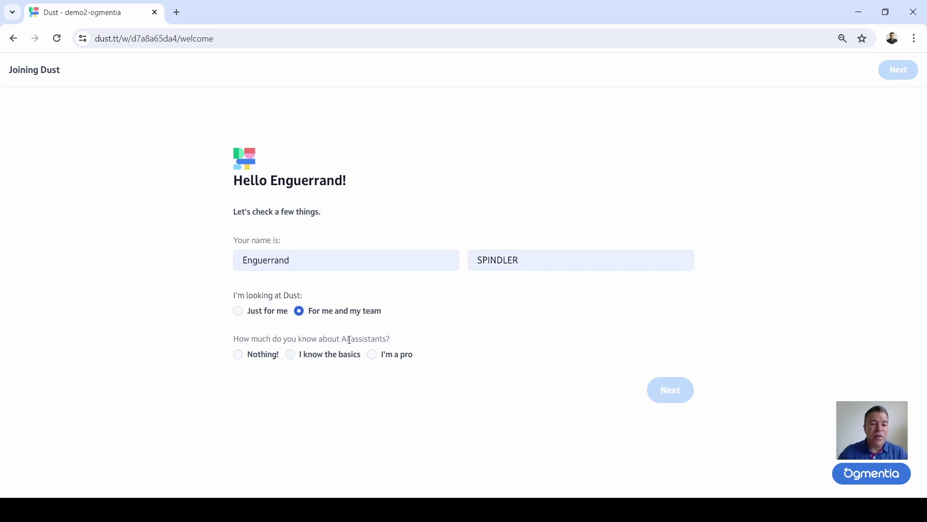
pyautogui.click(240, 357)
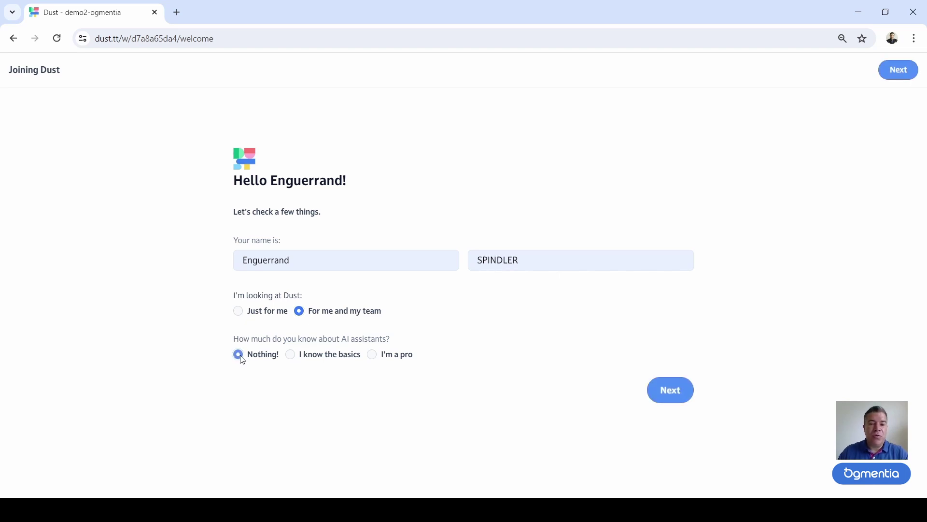
pyautogui.click(669, 396)
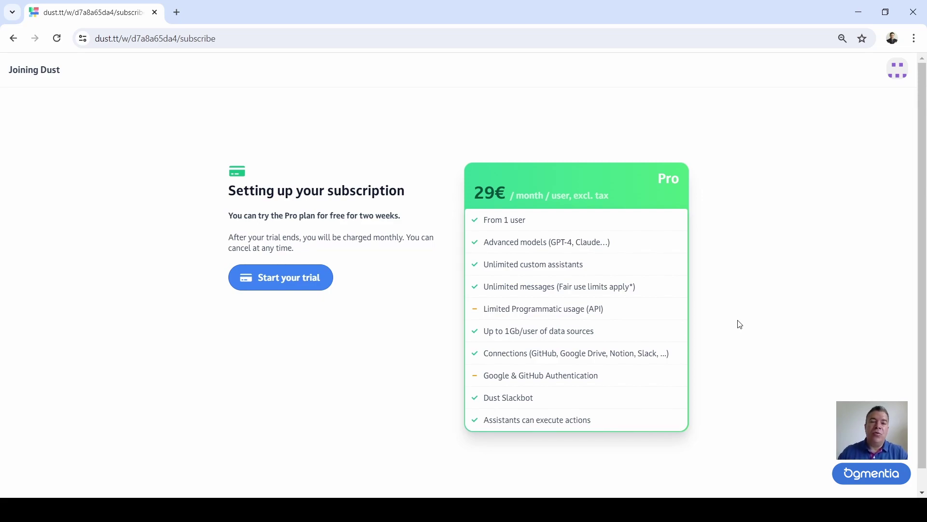
# Open the Pro trial checkout and fill in the payment card details and the cardholder's name
pyautogui.moveTo(659, 178); pyautogui.dragTo(679, 184)
pyautogui.click(356, 328)
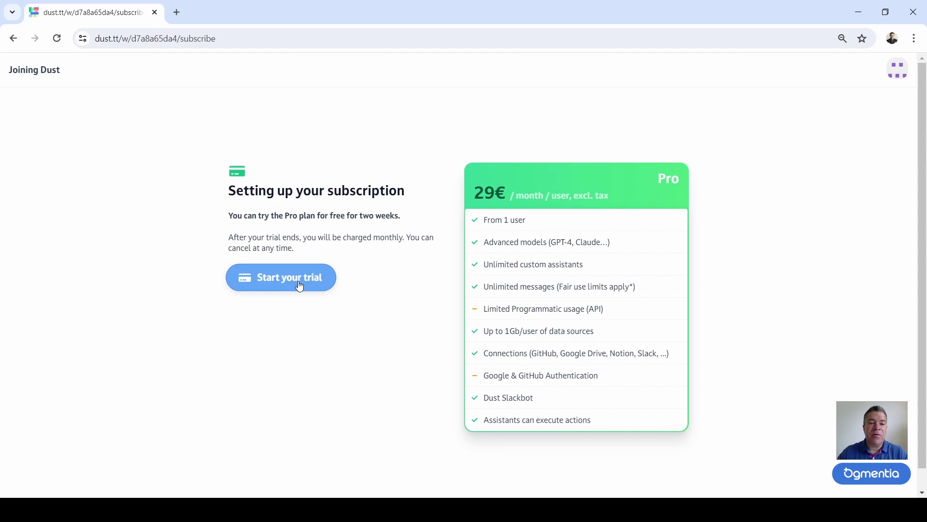
pyautogui.click(303, 286)
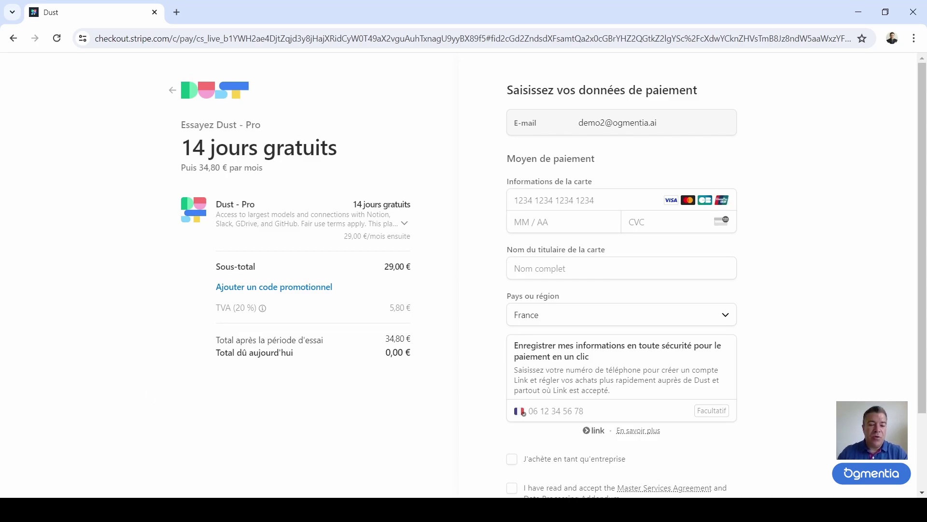
pyautogui.click(600, 265)
pyautogui.click(629, 300)
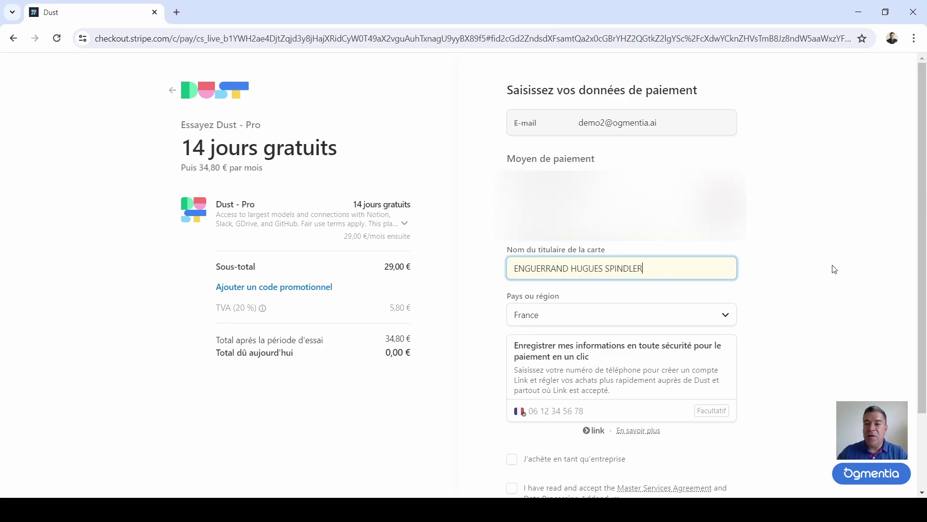
# Accept the Master Services Agreement and Data Processing Addendum without the business purchase option, and start the trial period
pyautogui.scroll(-1, 834, 304)
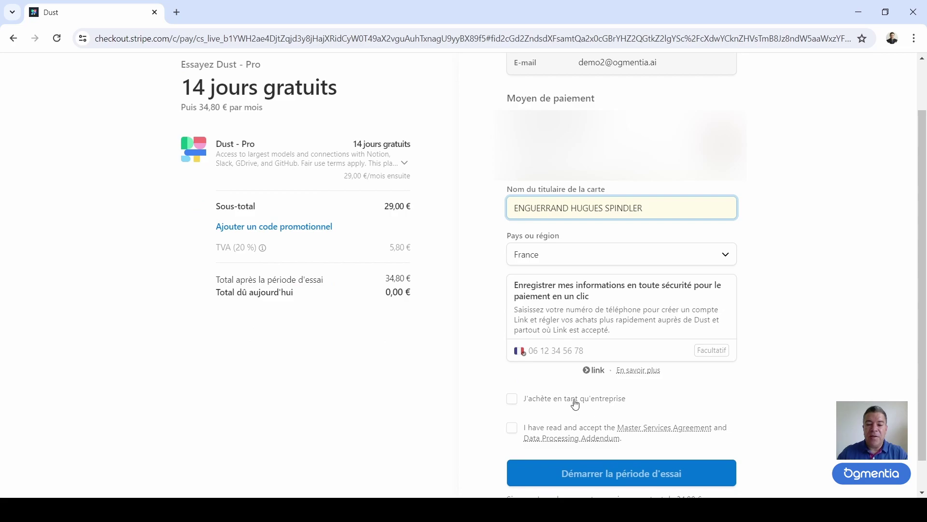
pyautogui.scroll(-1, 710, 359)
pyautogui.click(513, 365)
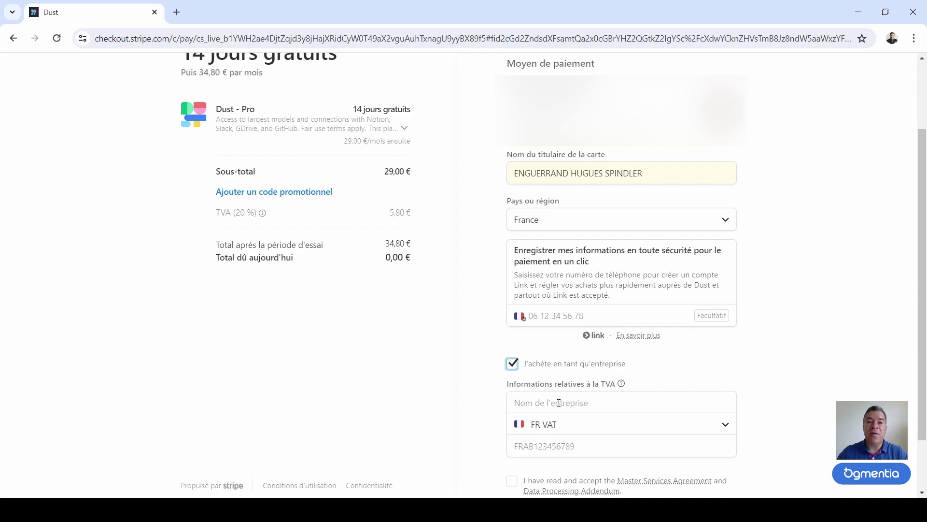
pyautogui.click(512, 363)
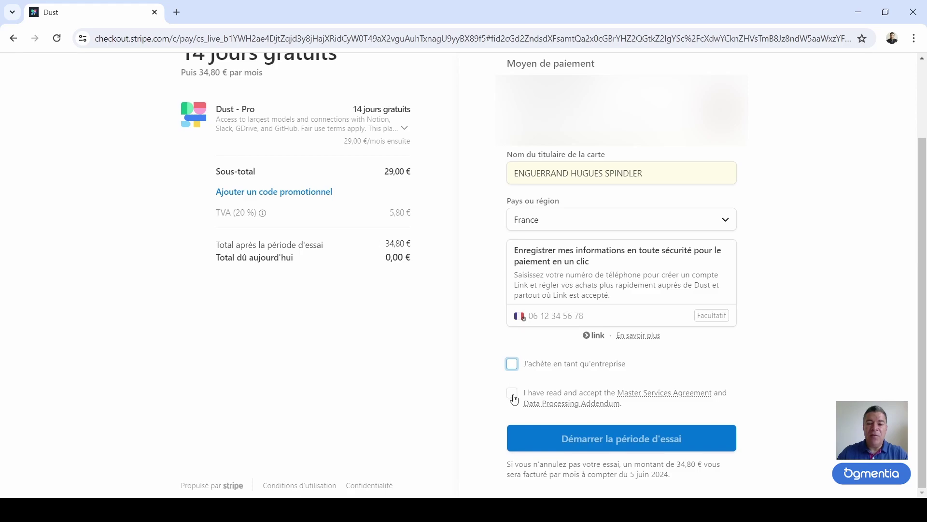
pyautogui.click(514, 398)
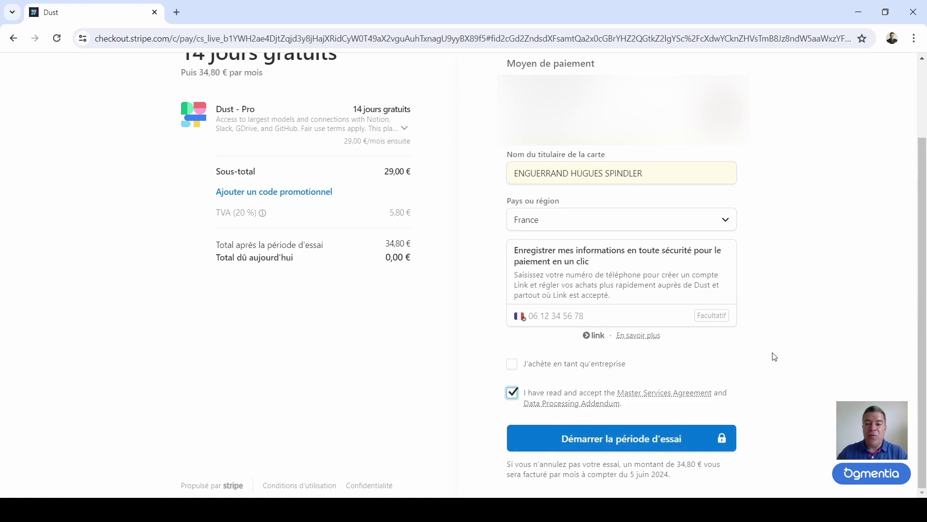
pyautogui.click(632, 443)
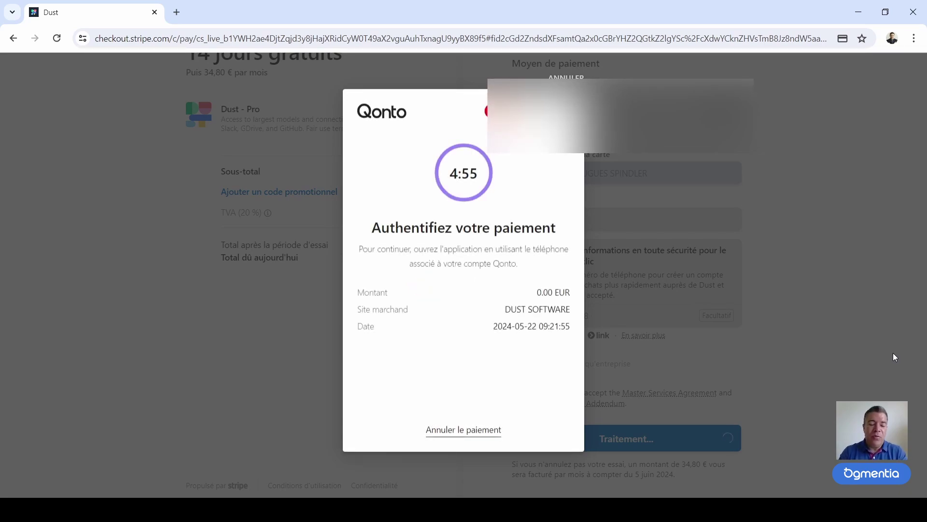
pyautogui.moveTo(537, 292); pyautogui.dragTo(570, 295)
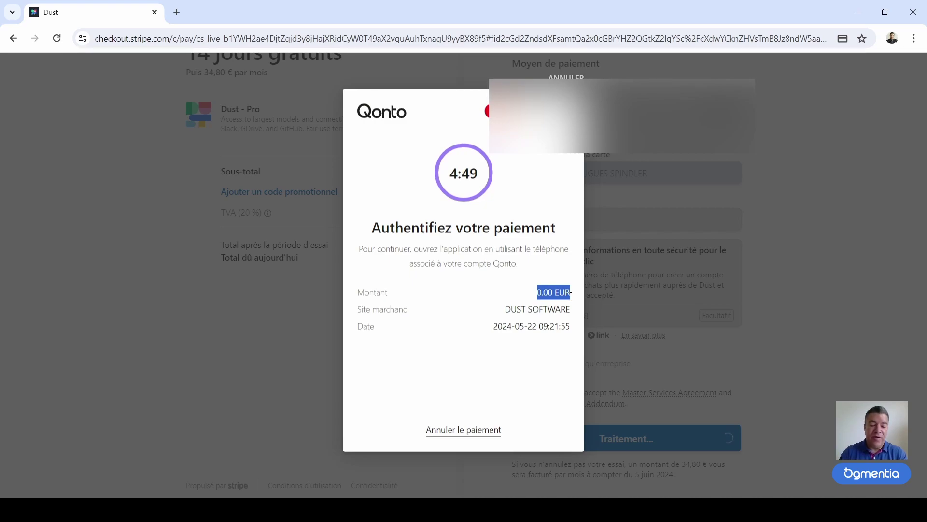
pyautogui.click(570, 296)
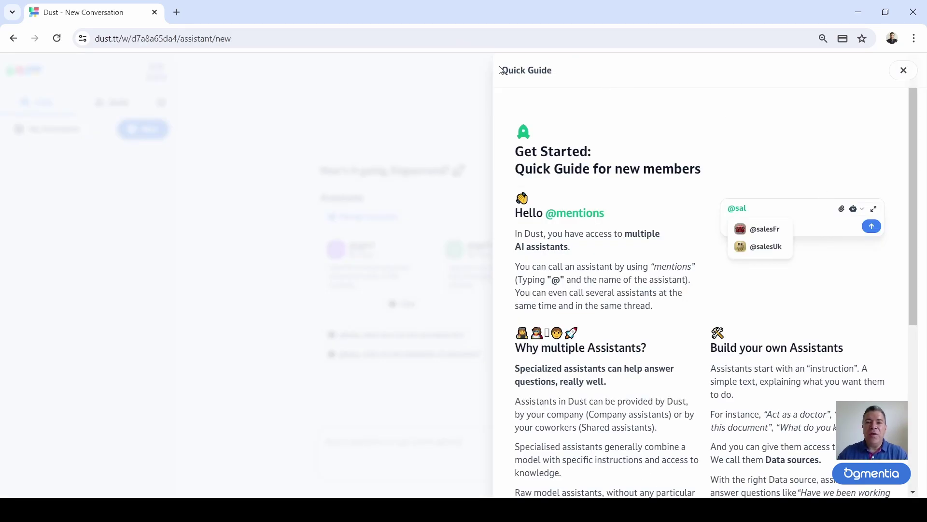
# Close the Quick Guide and ask the gpt4 assistant "peux tu m'expliquer la règlementation RGPD et me faire un résumé en 50 mots ?"
pyautogui.moveTo(504, 67); pyautogui.dragTo(561, 74)
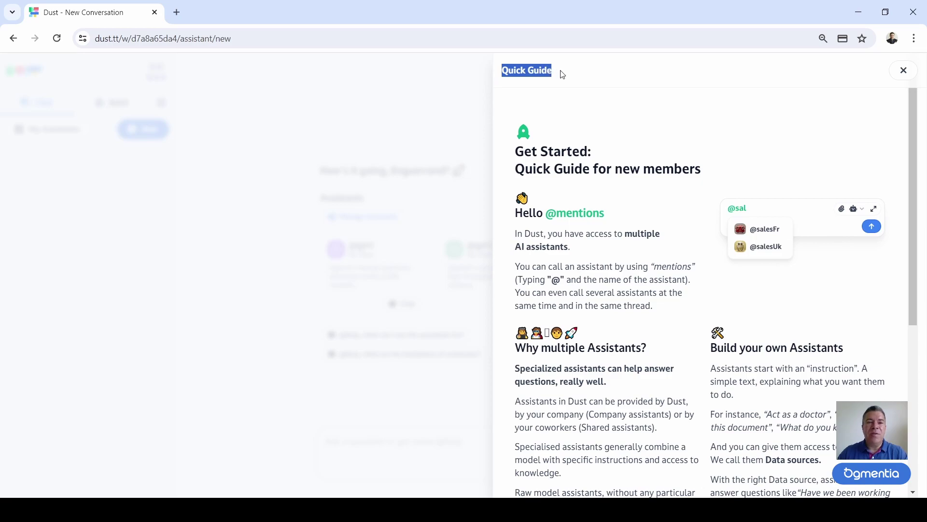
pyautogui.click(904, 71)
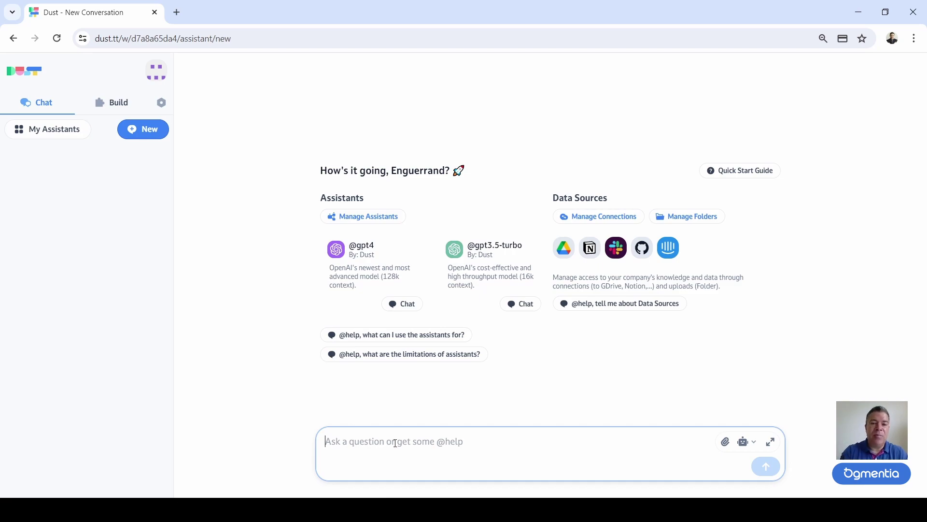
pyautogui.write('@')
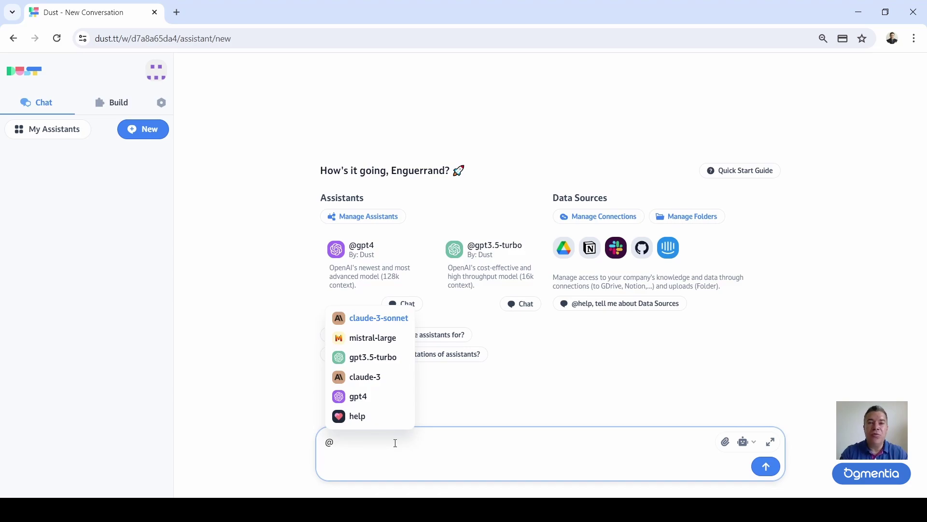
pyautogui.click(359, 399)
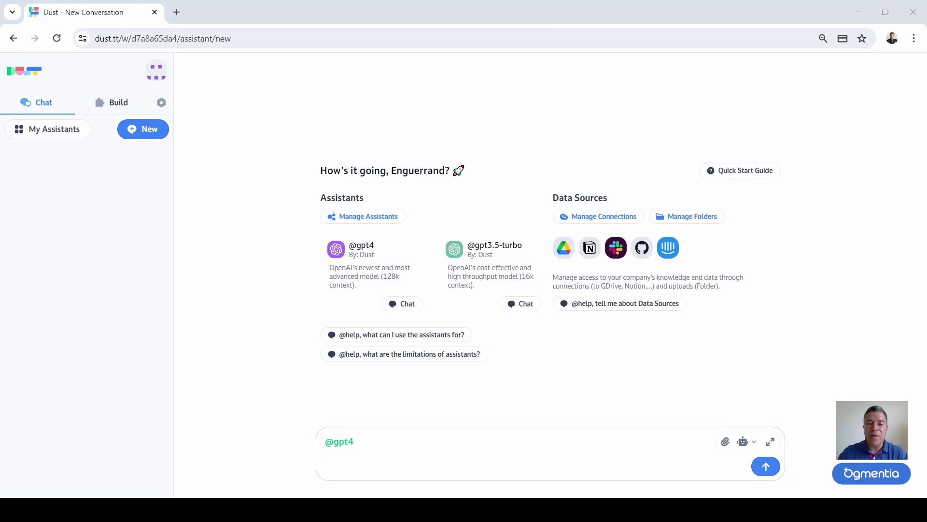
pyautogui.click(469, 435)
pyautogui.write("peux tu m'expliquer la règlementation RGPD et me faire un résumé en 50 mots ?")
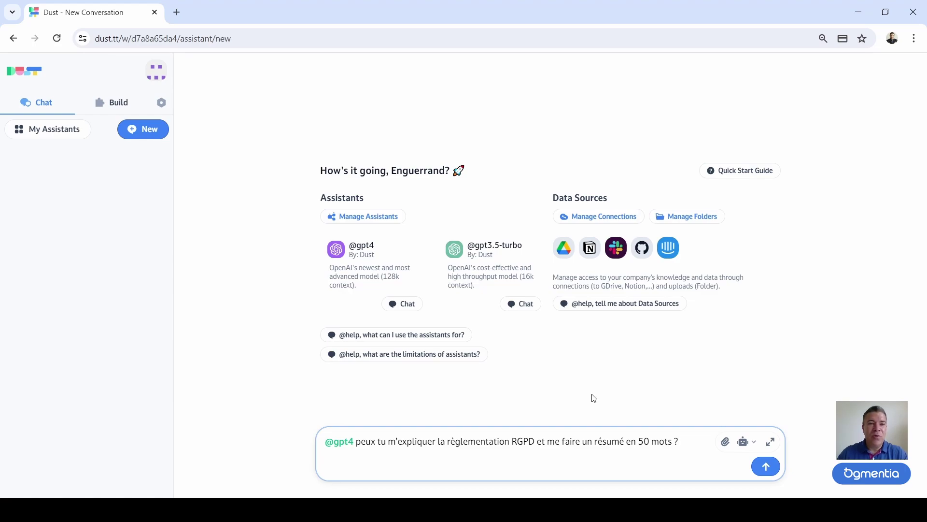
pyautogui.click(767, 469)
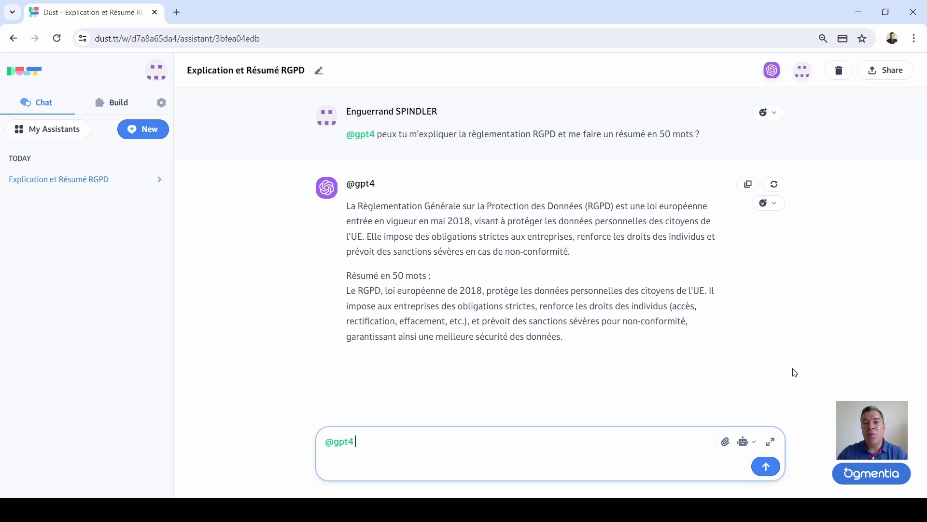
# Ask the mistral-large assistant "peux tu m'expliquer la règlementation RGPD et me faire un résumé en 50 mots ?" in the same conversation
pyautogui.moveTo(378, 438); pyautogui.dragTo(285, 439)
pyautogui.write('@cl')
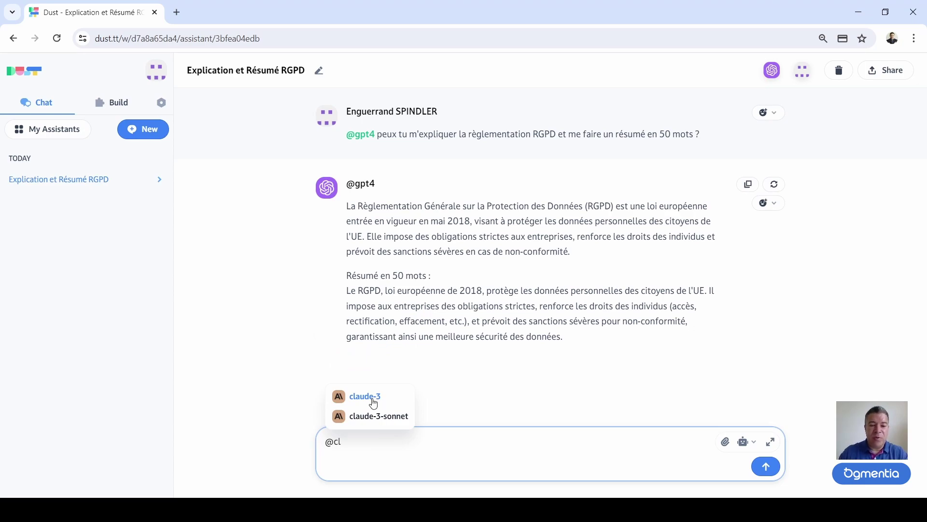
pyautogui.press('BackSpace')
pyautogui.press('BackSpace')
pyautogui.write('mis')
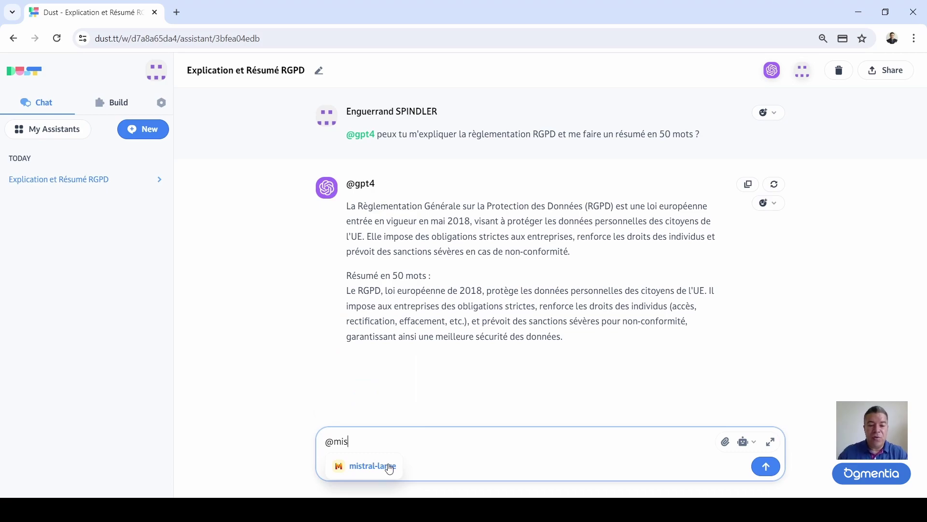
pyautogui.click(388, 466)
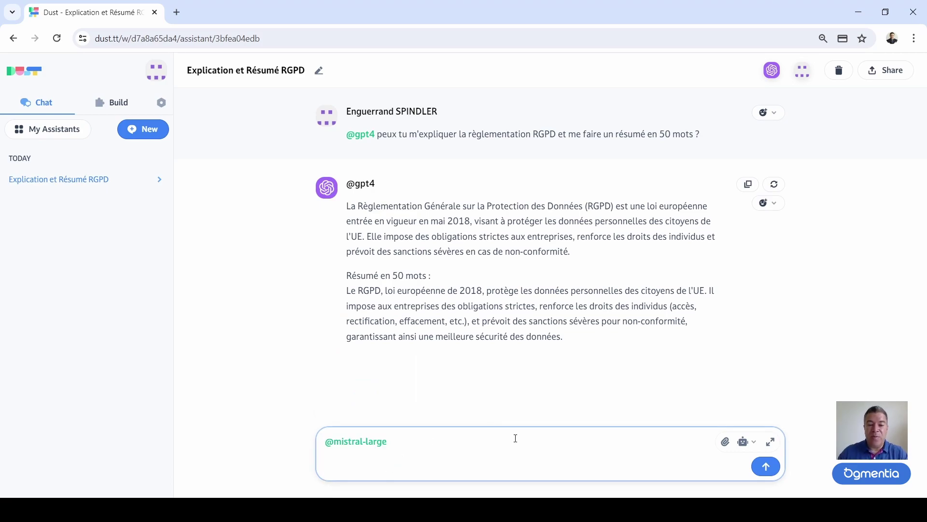
pyautogui.write("peux tu m'expliquer la règlementation RGPD et me faire un résumé en 50 mots ?")
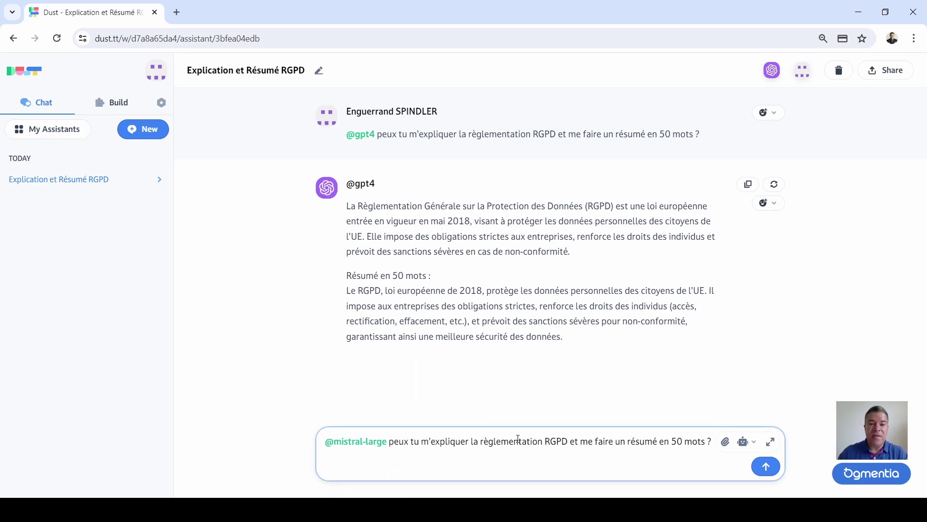
pyautogui.press('Return')
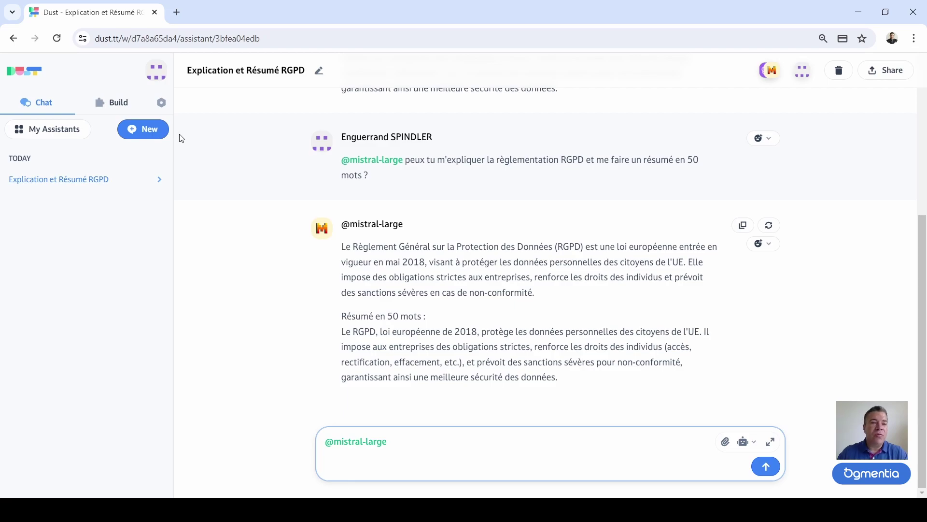
# Examine the roles available when inviting new members, close the invitation without sending it, and view the workspace settings
pyautogui.click(162, 103)
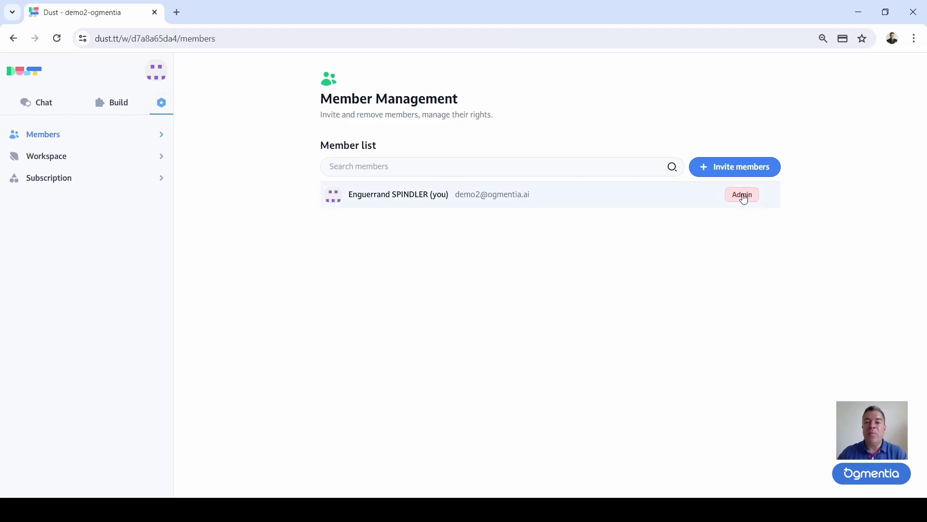
pyautogui.click(761, 167)
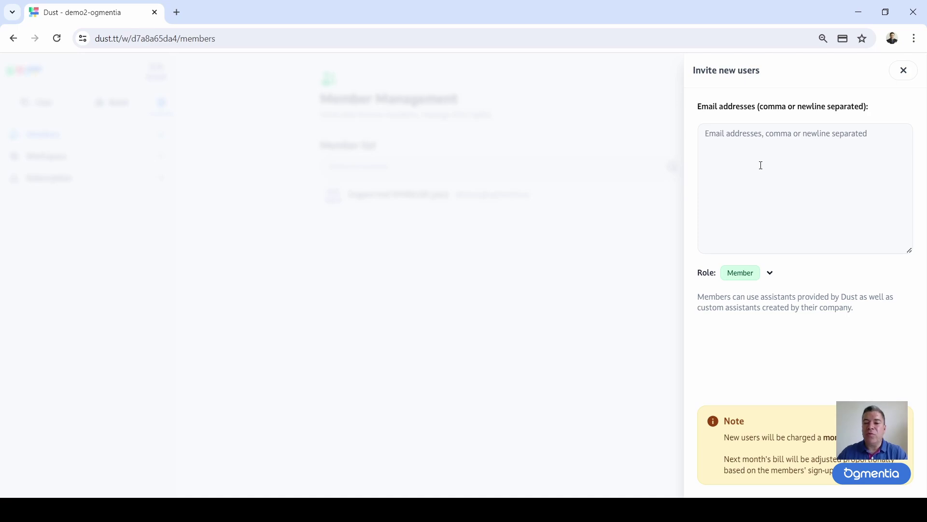
pyautogui.click(769, 273)
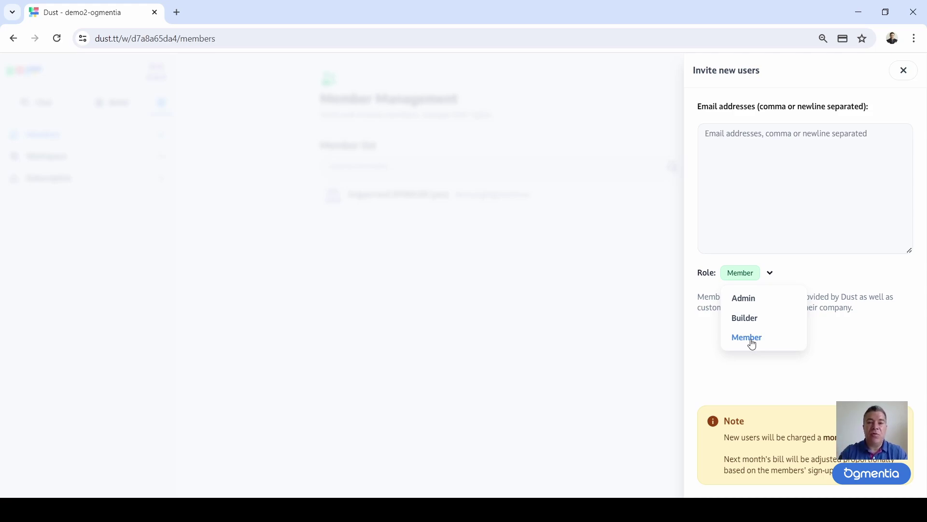
pyautogui.click(110, 203)
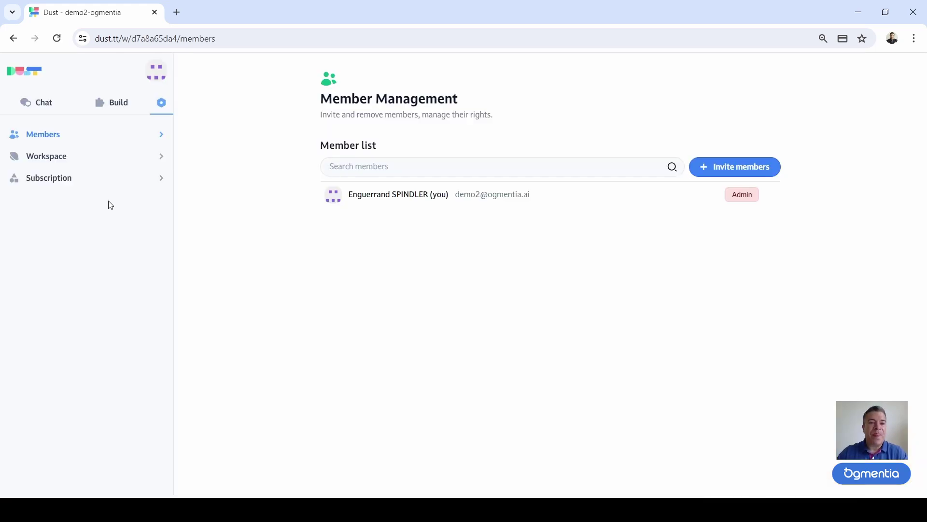
pyautogui.click(48, 157)
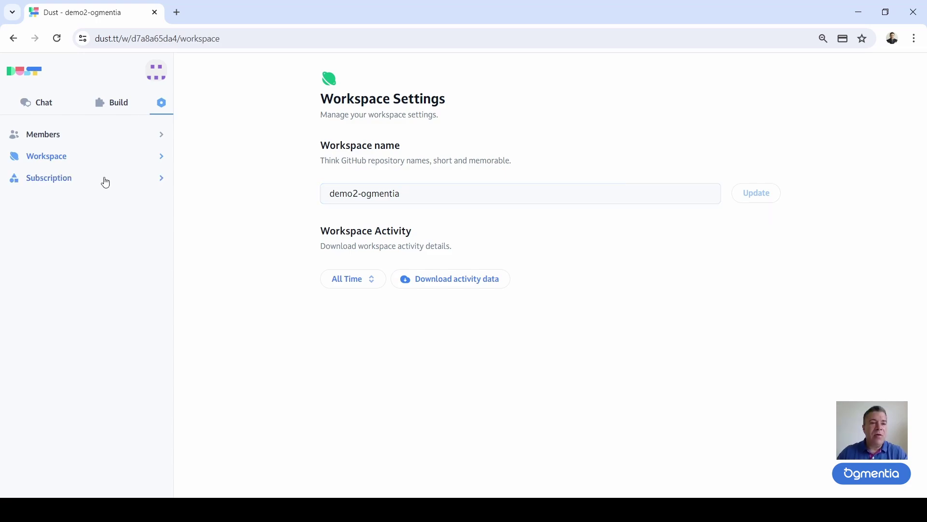
# Review the subscription plan and its Stripe billing dashboard down to the billing history, and close the billing dashboard
pyautogui.click(106, 182)
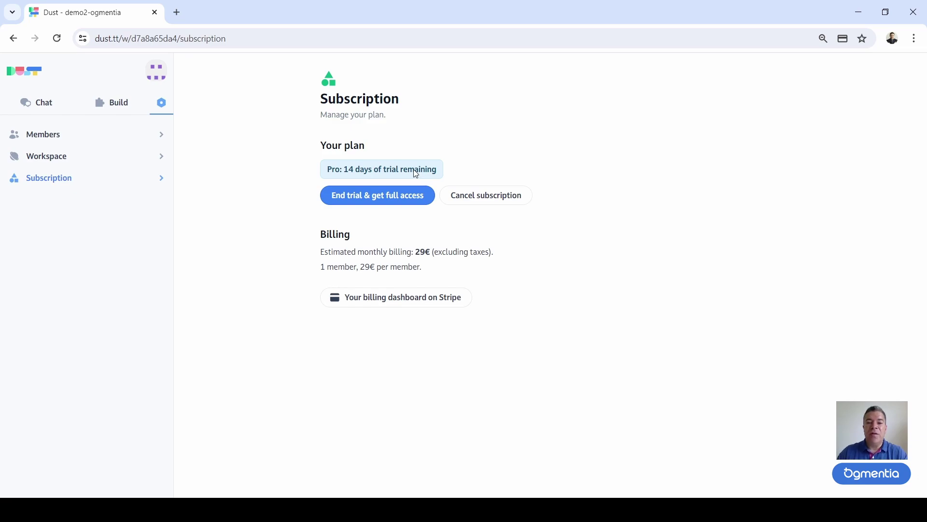
pyautogui.click(412, 300)
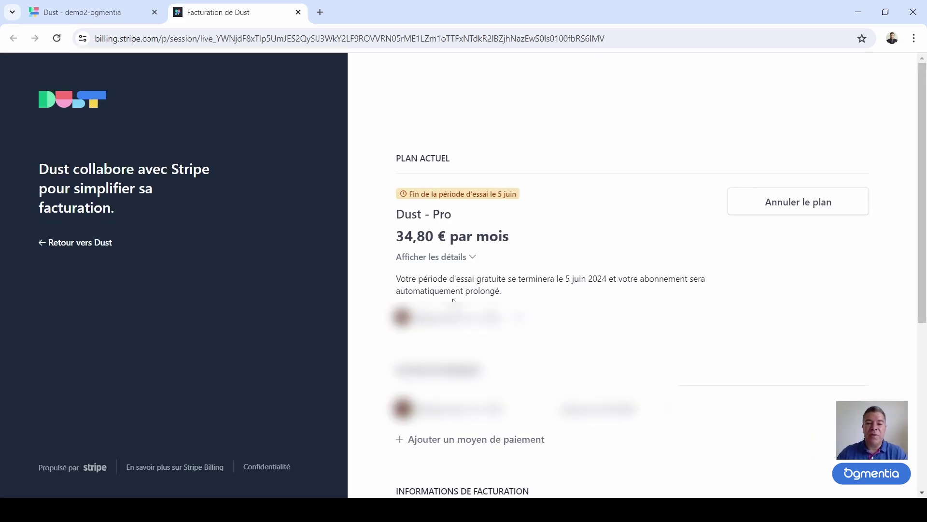
pyautogui.scroll(-5, 827, 317)
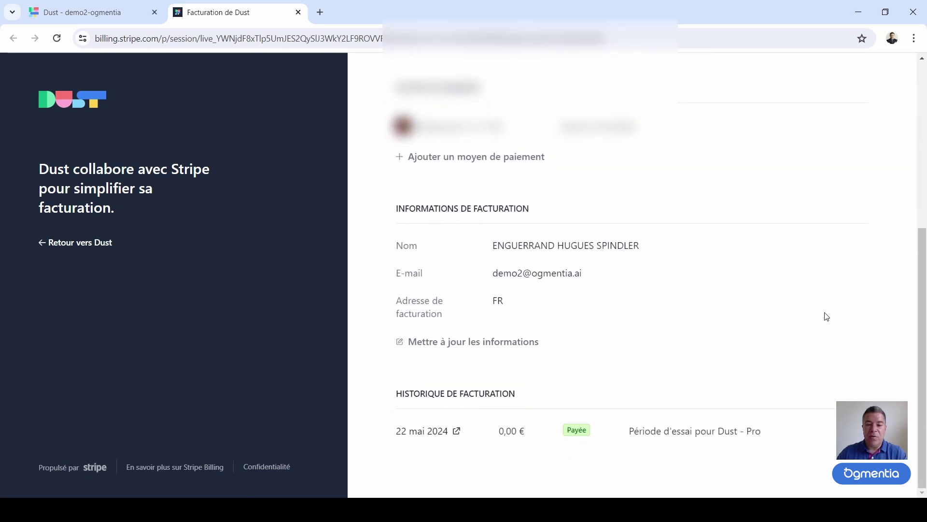
pyautogui.doubleClick(508, 431)
pyautogui.moveTo(521, 432); pyautogui.dragTo(533, 435)
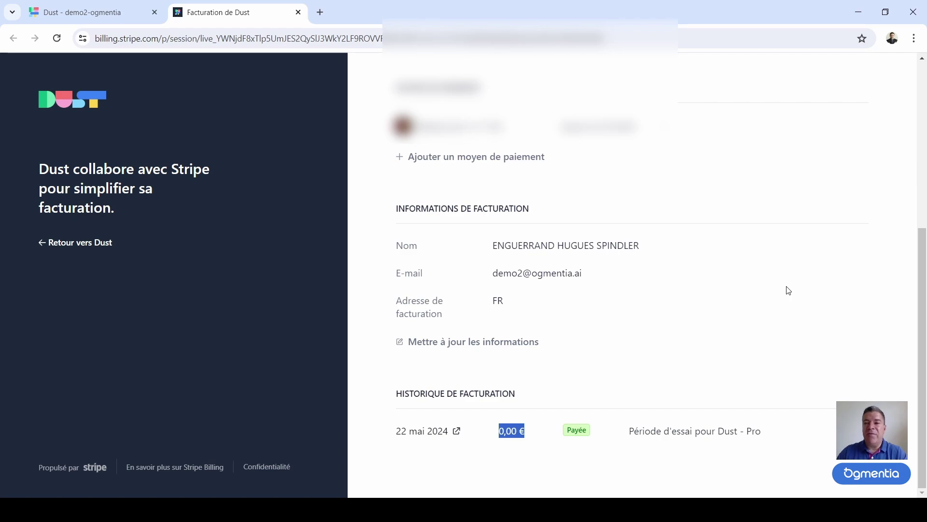
pyautogui.click(298, 13)
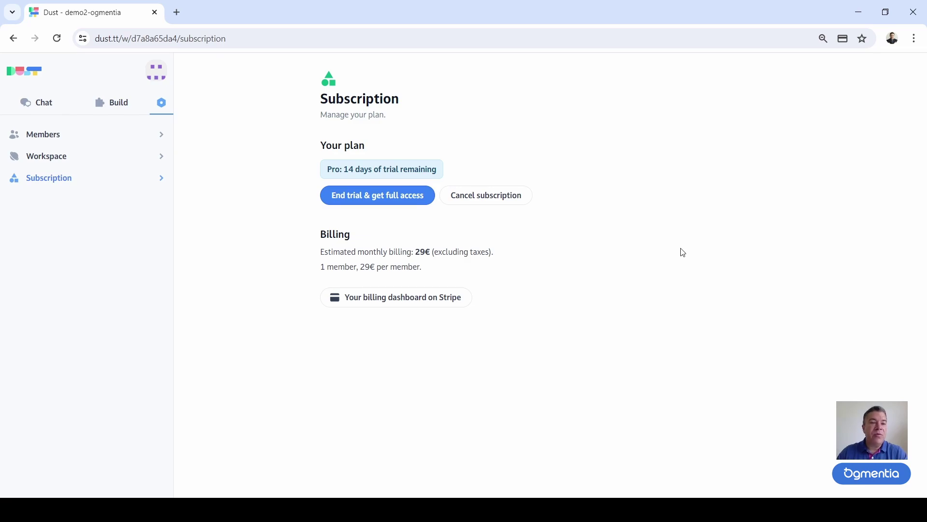
# Look through the data source connections available for building assistants, especially Google Drive
pyautogui.click(118, 108)
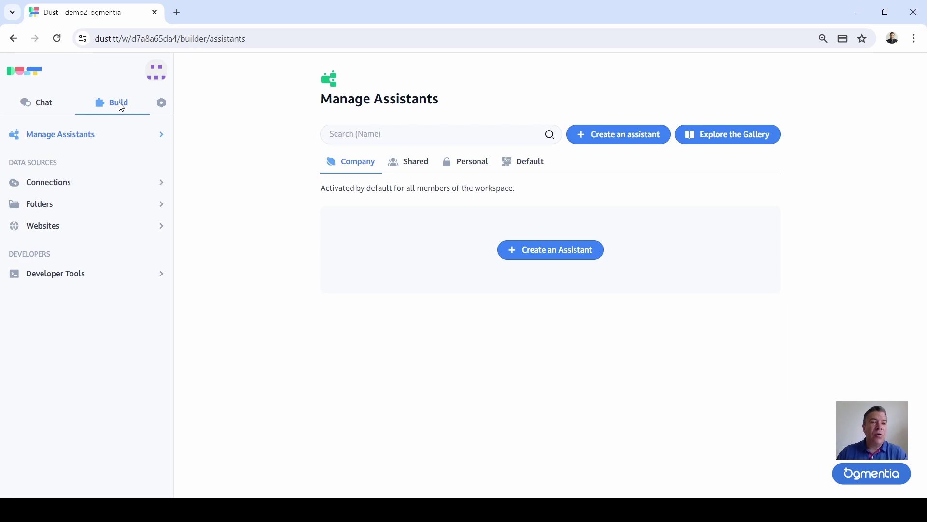
pyautogui.click(53, 187)
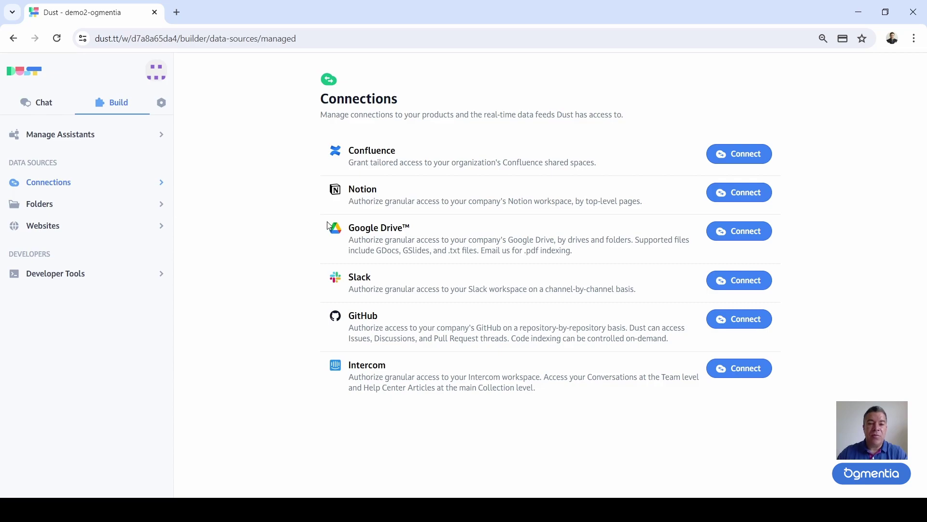
pyautogui.moveTo(348, 227); pyautogui.dragTo(403, 228)
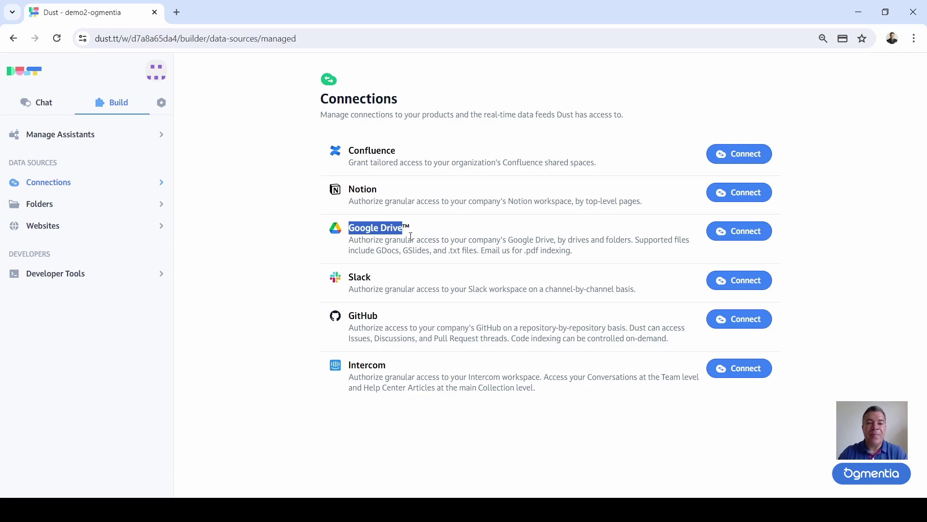
pyautogui.click(260, 249)
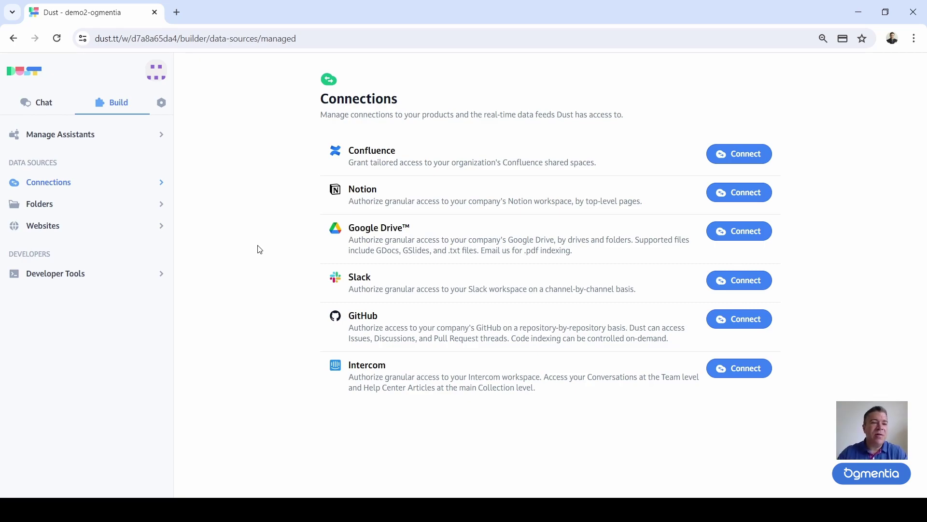
# Start a new conversation asking the help assistant "peux tu m'expliquer comment connecter mon Gdrive dans Dust ?"
pyautogui.click(38, 109)
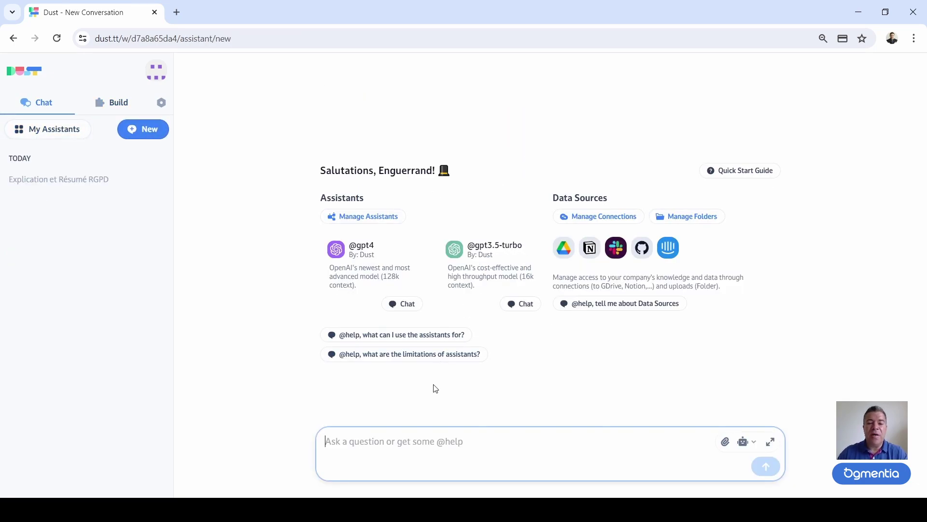
pyautogui.write('@')
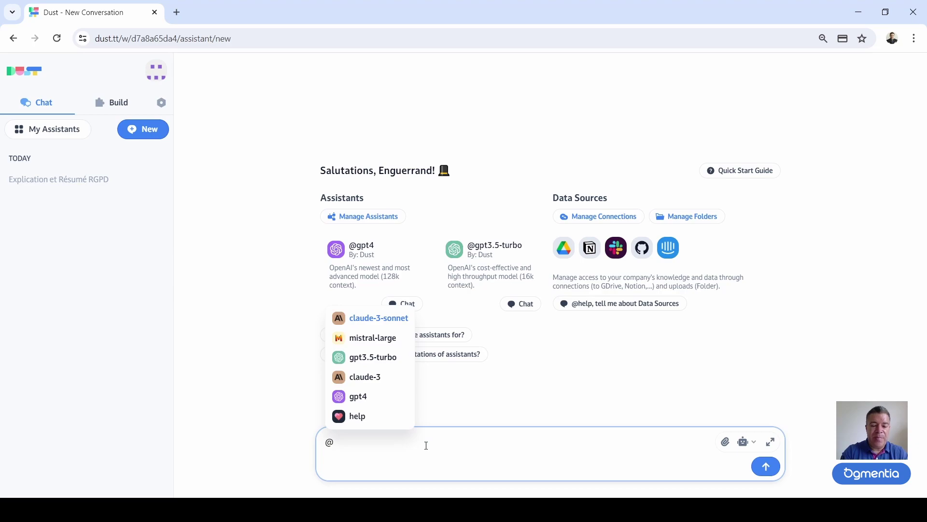
pyautogui.write('h')
pyautogui.click(399, 464)
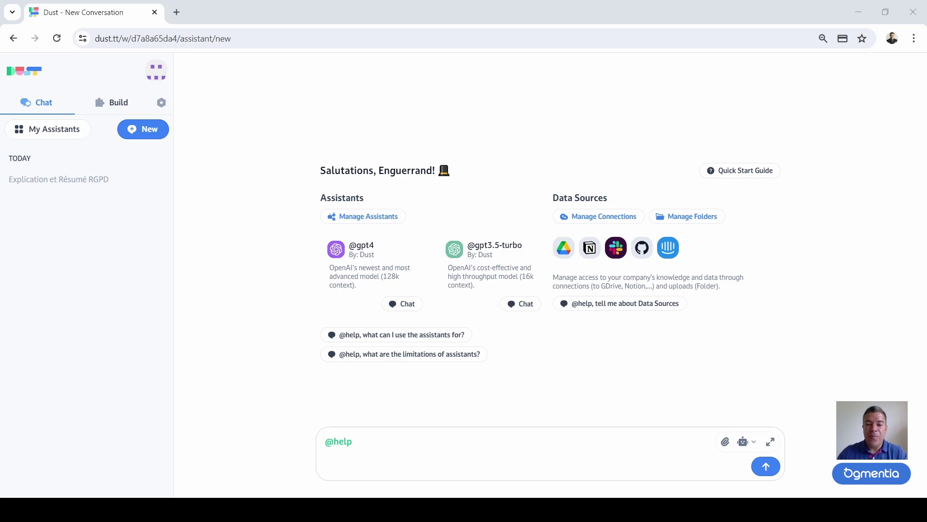
pyautogui.click(416, 439)
pyautogui.write("peux tu m'expliquer comment connecter mon Gdrive dans Dust ?")
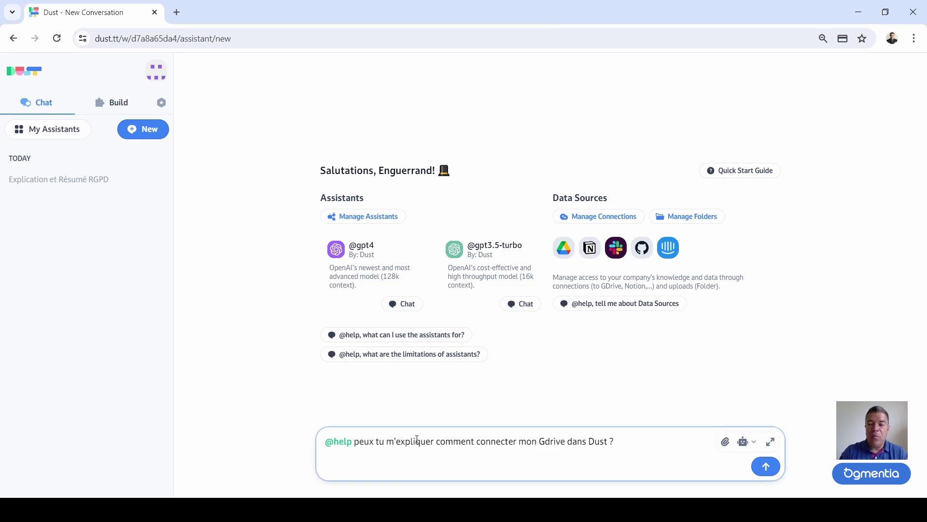
pyautogui.press('Return')
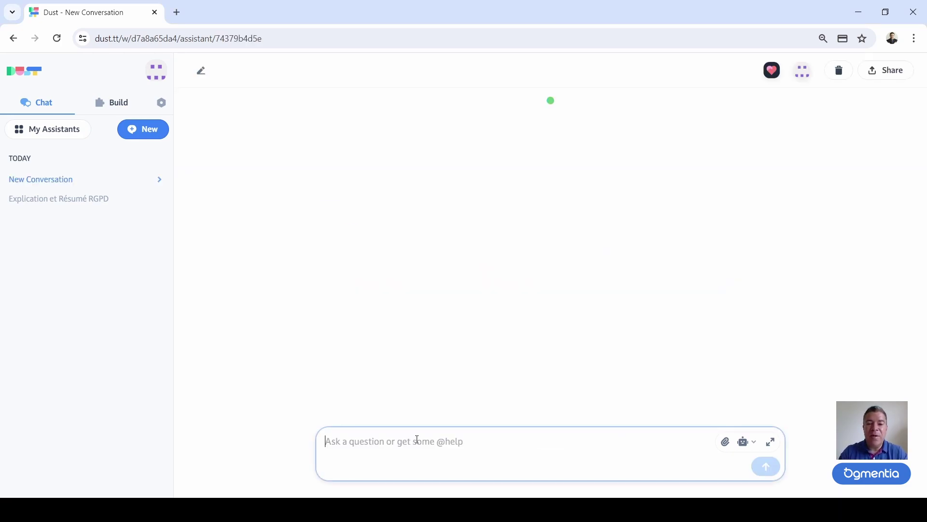